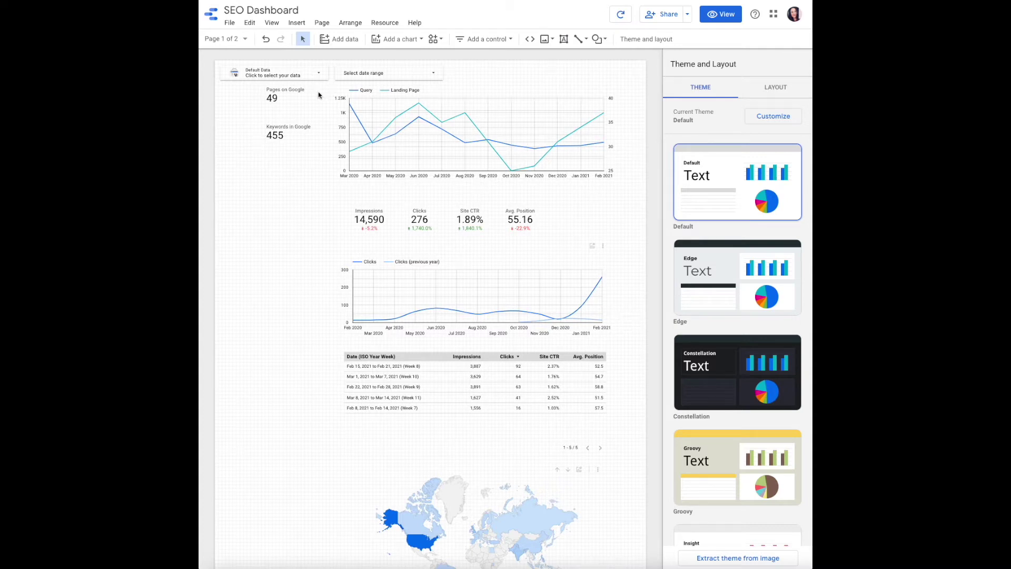
Copy the data-source and date-range controls from page 1.
click(307, 77)
shift+click(368, 79)
right_click(368, 79)
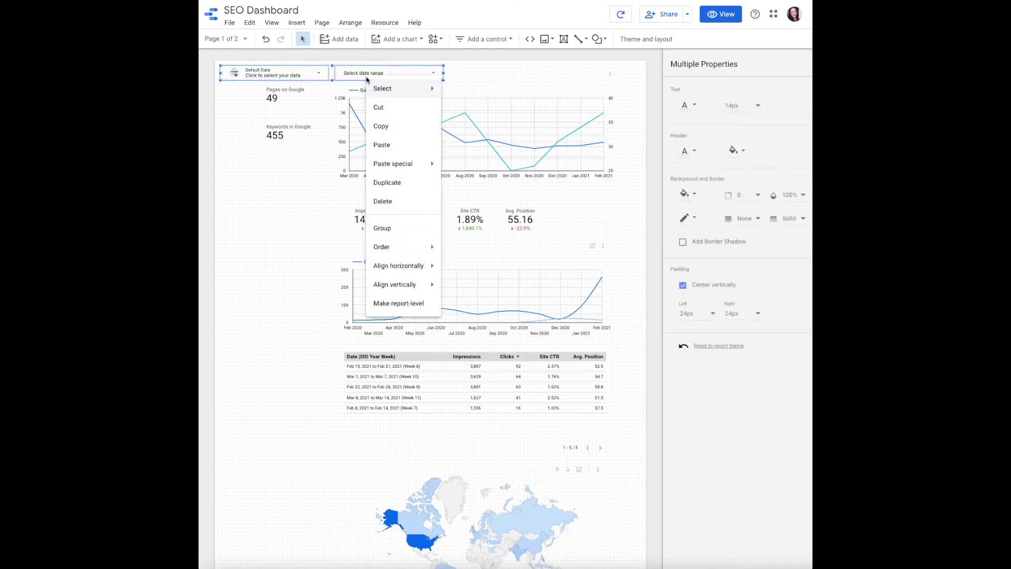
click(386, 126)
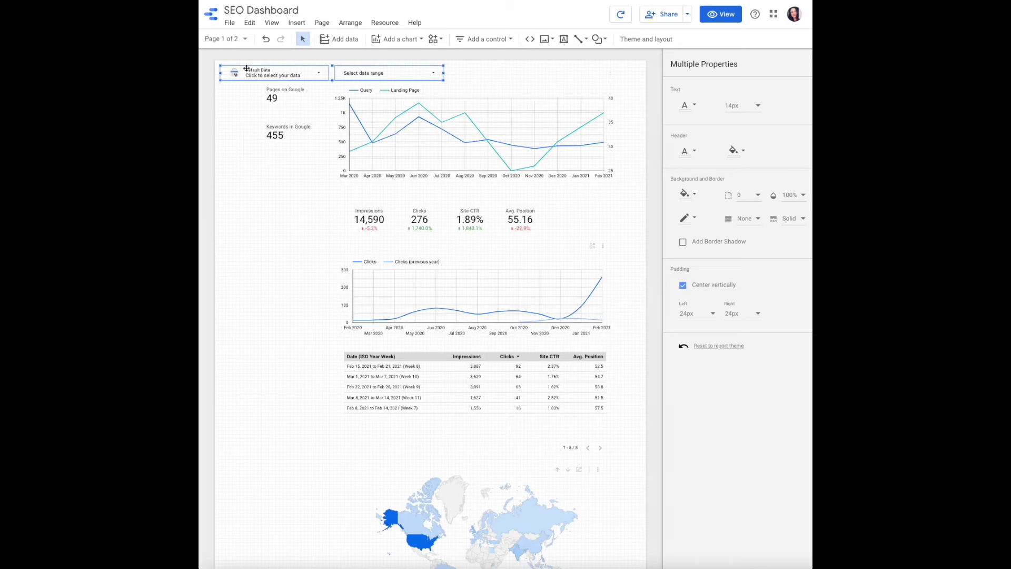
Add a new third page and paste both copied controls onto it.
click(220, 39)
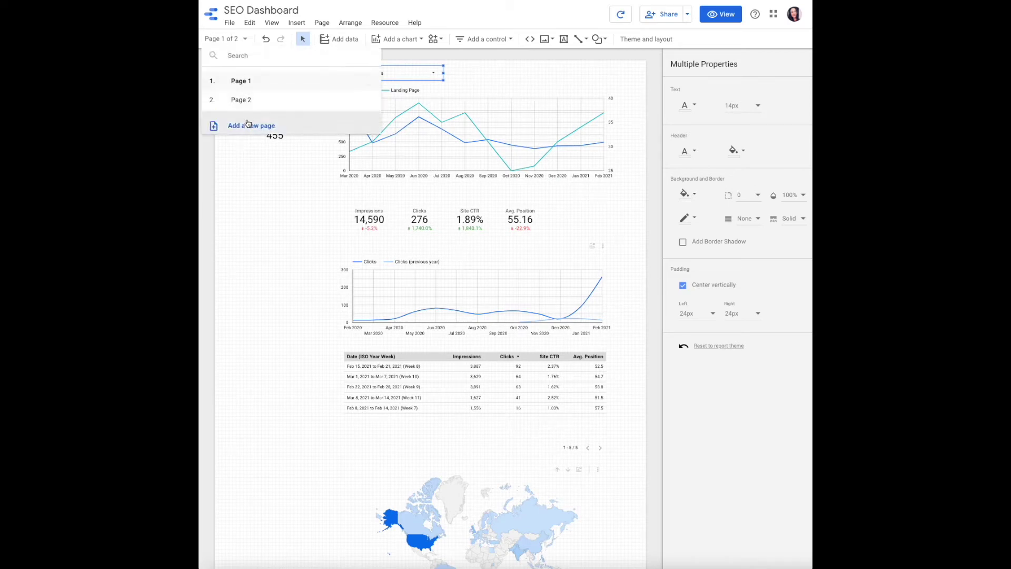
click(247, 126)
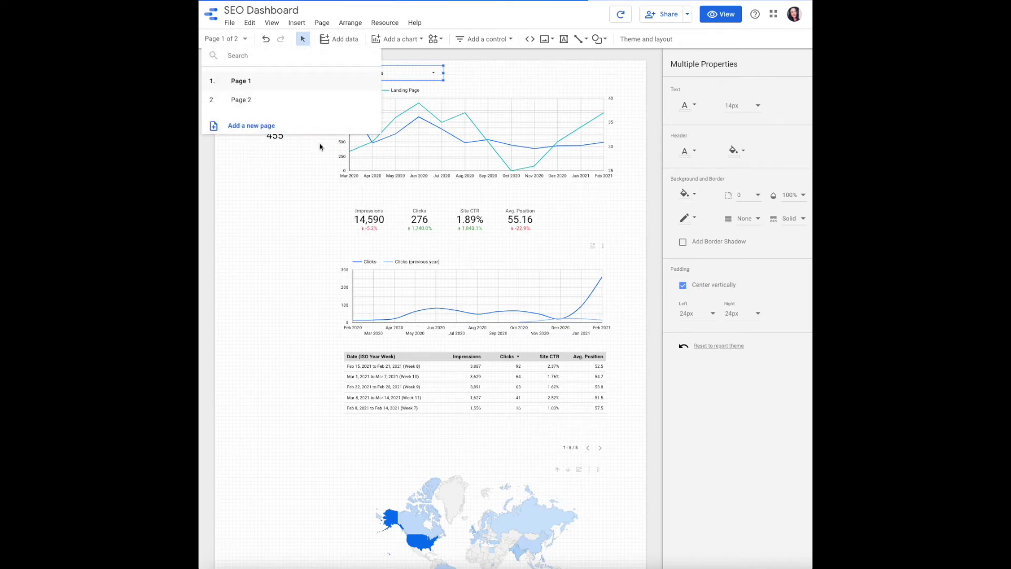
right_click(395, 107)
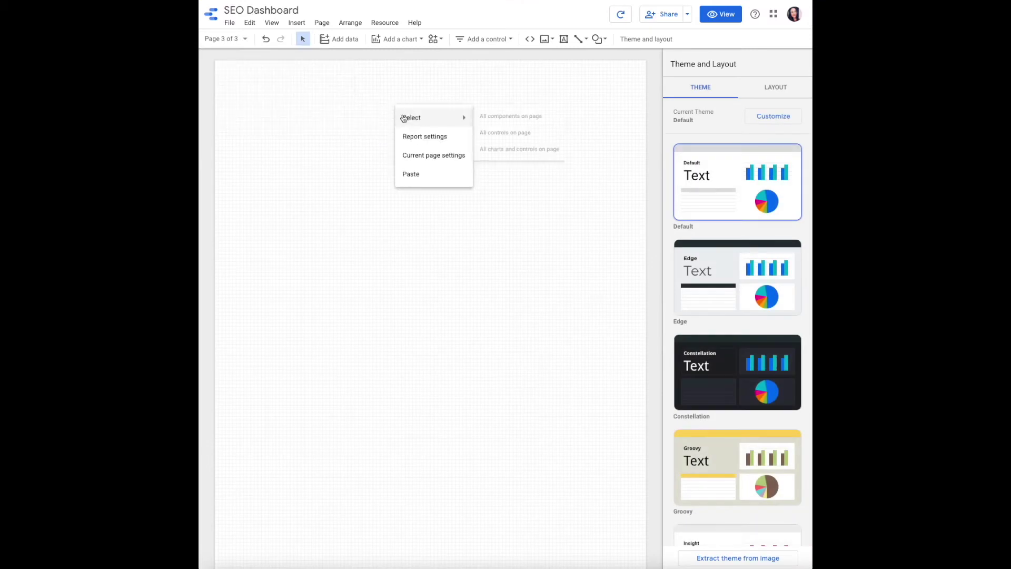
click(422, 170)
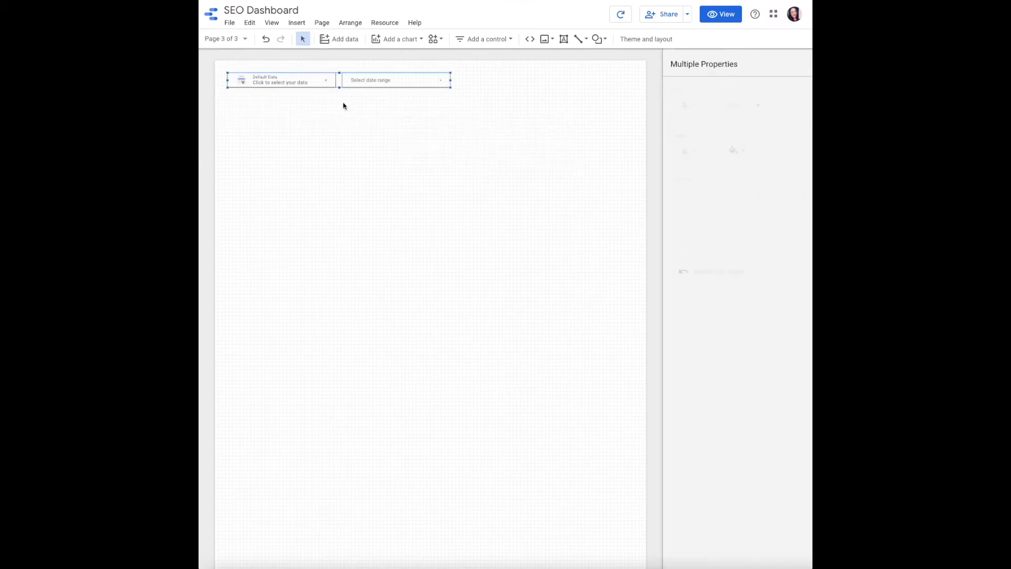
click(413, 42)
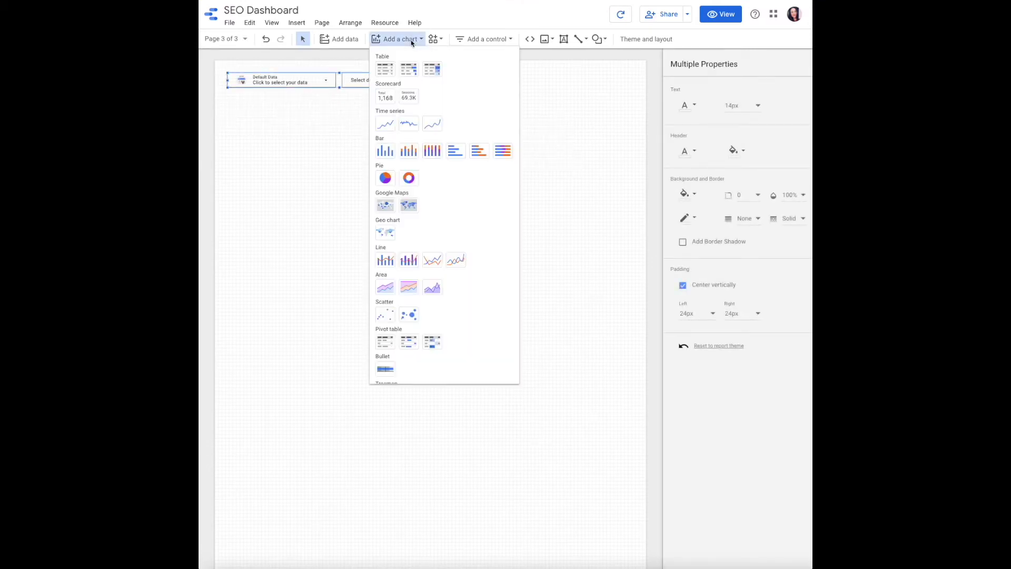
Place a table below the controls on page 3, widening it across the page and making it shorter.
click(388, 69)
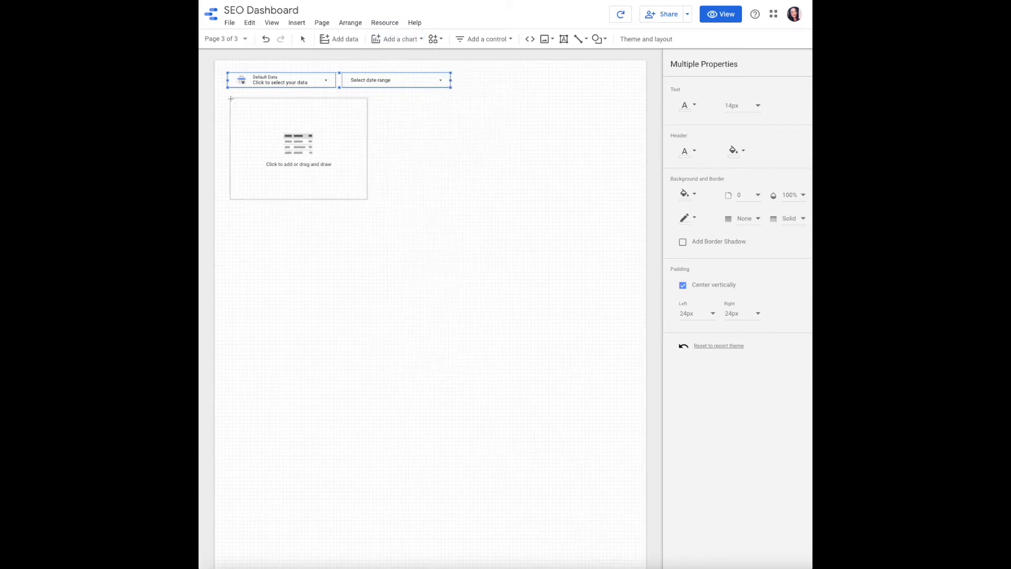
click(313, 152)
drag(367, 149, 629, 145)
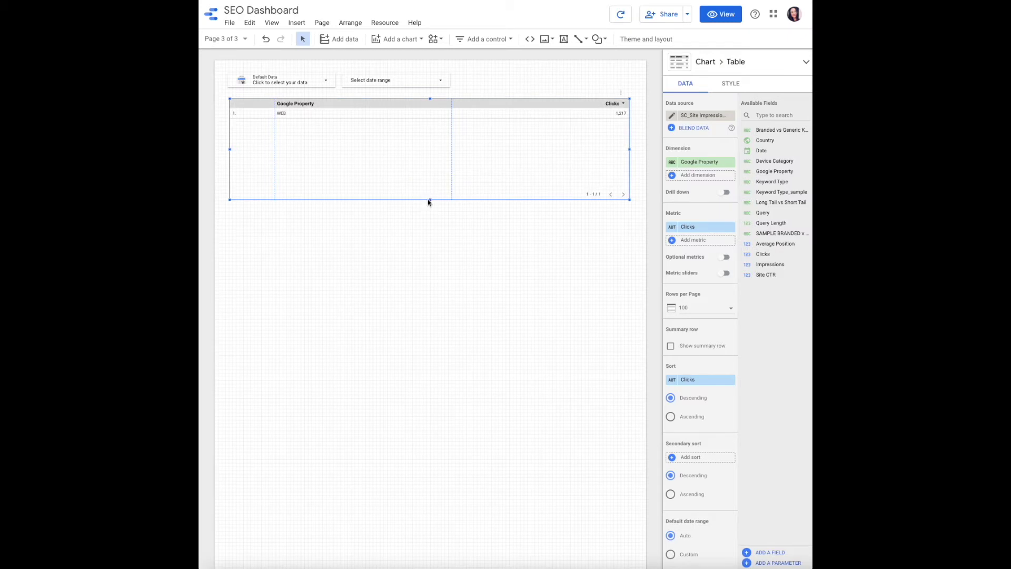
drag(430, 199, 430, 143)
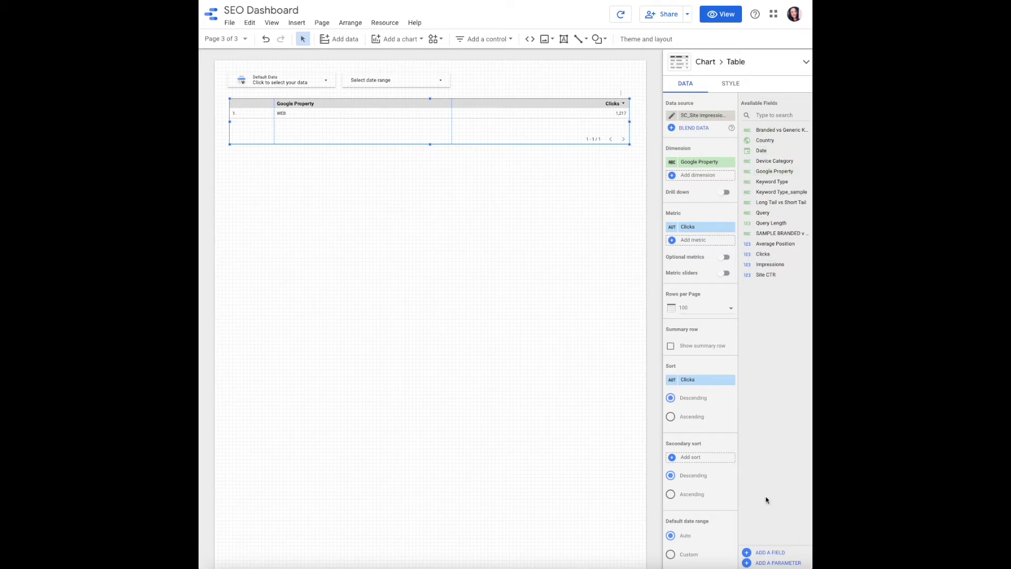
click(769, 555)
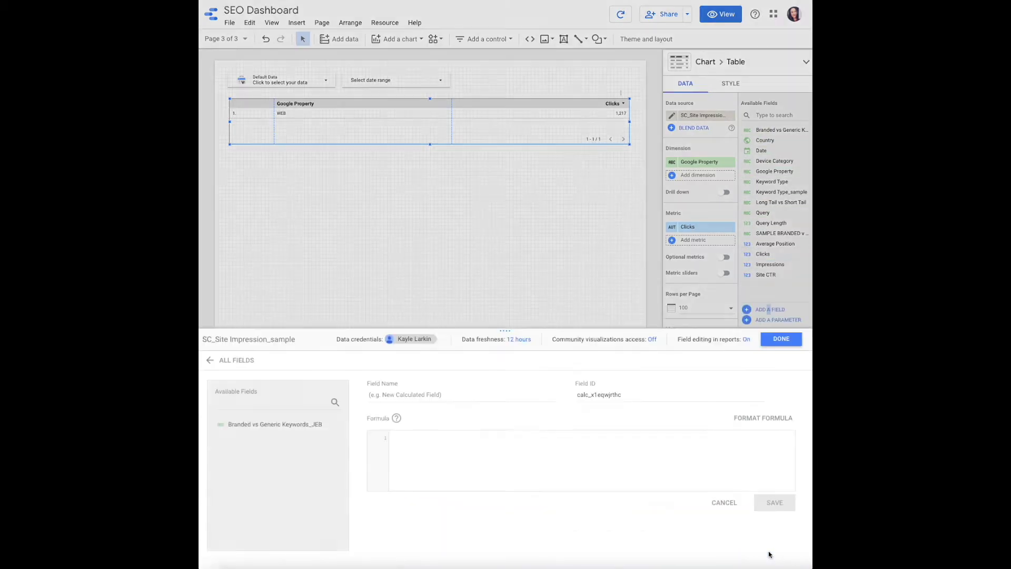
Save field 'Sample Keyword Type' as CASE WHEN Query Length >4 THEN "Long-Tail" ELSE "Short-Tail" END.
click(451, 332)
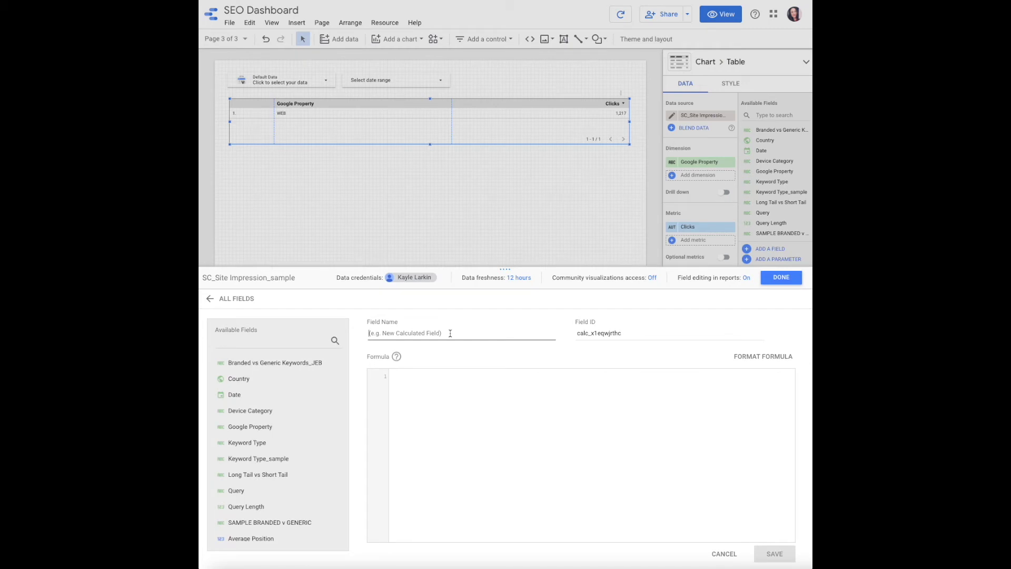
text(Sample Keyword Type)
click(448, 397)
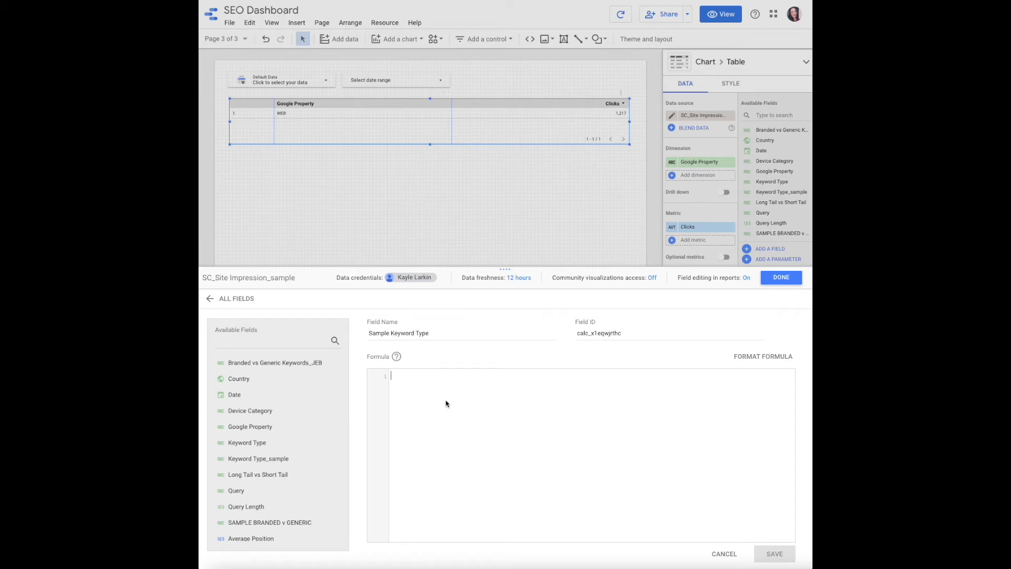
text(CASE)
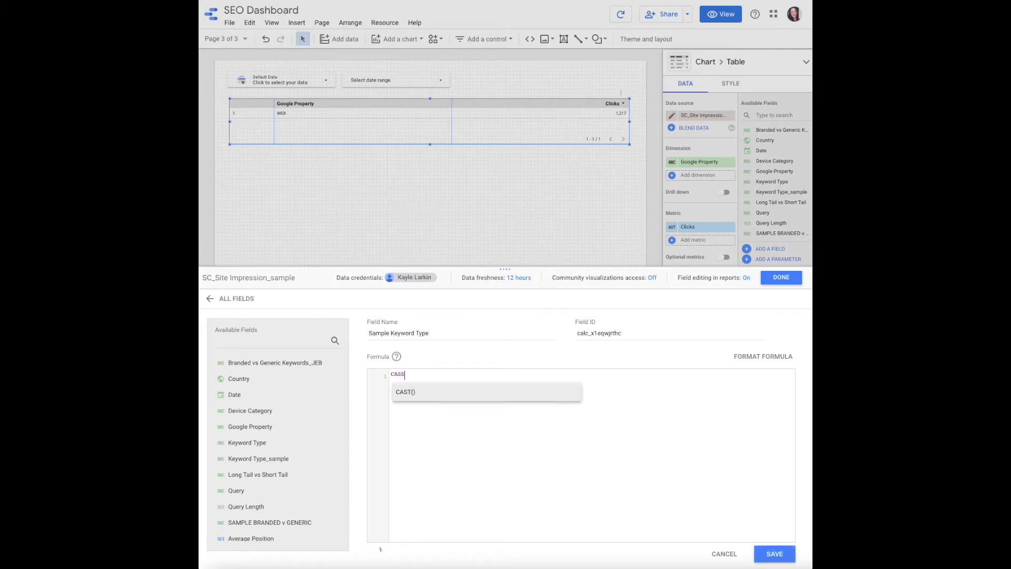
key(Return)
text(WHEN Query Le)
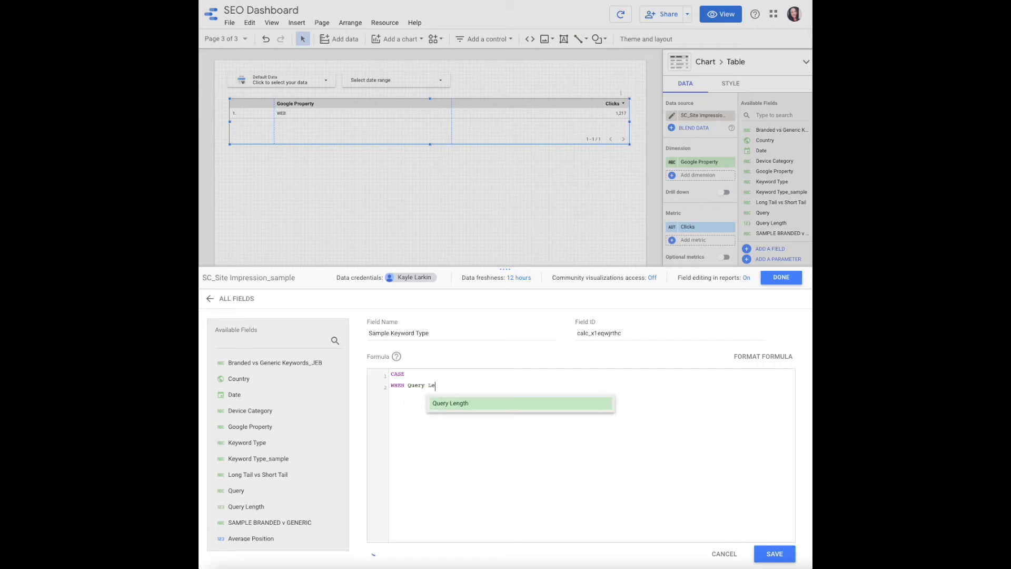
key(Return)
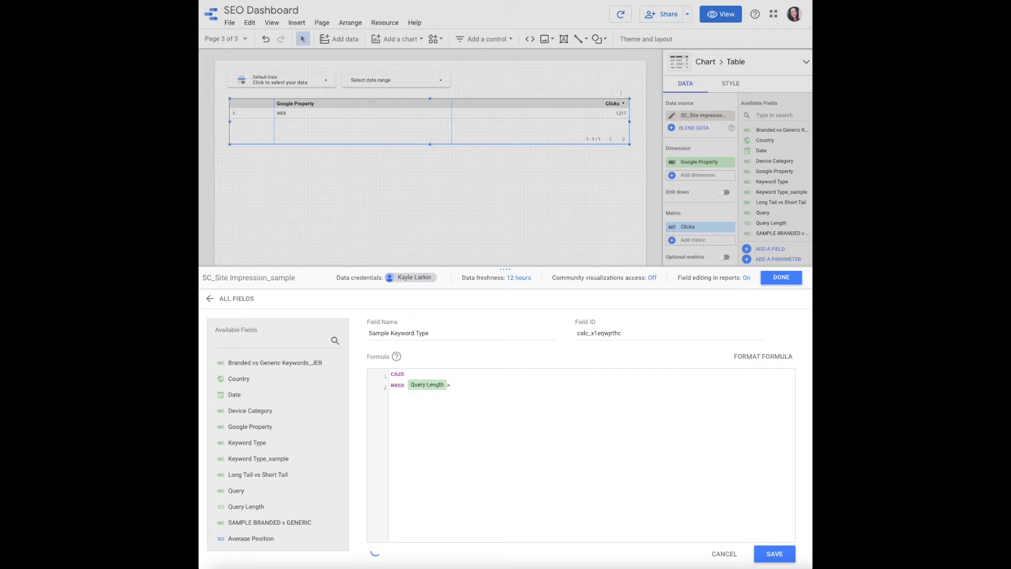
text(>)
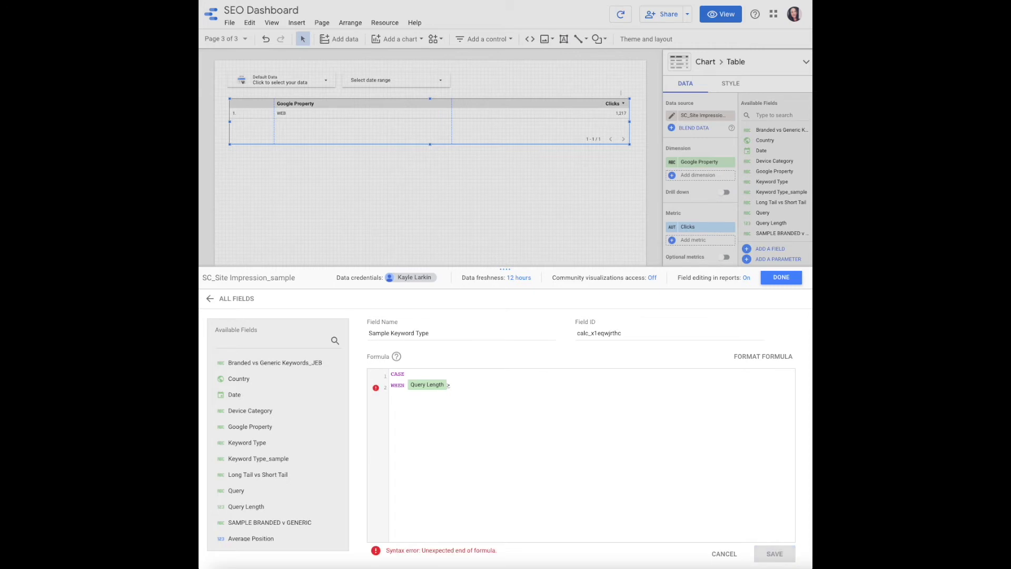
text(4)
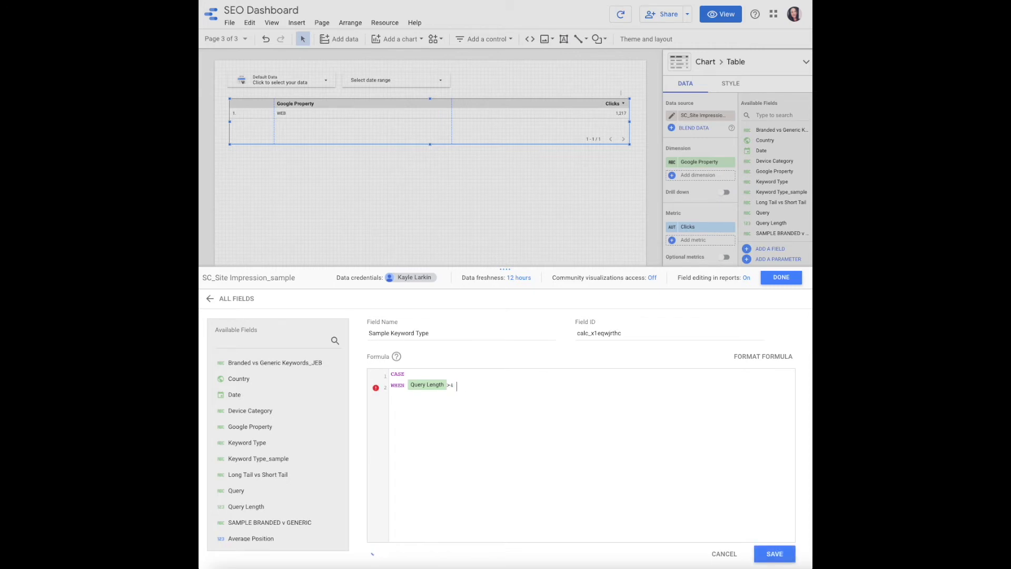
text(THEN)
text( ")
text(Long-Tail" )
text(ELSE )
text("Short-Tail" )
text(END)
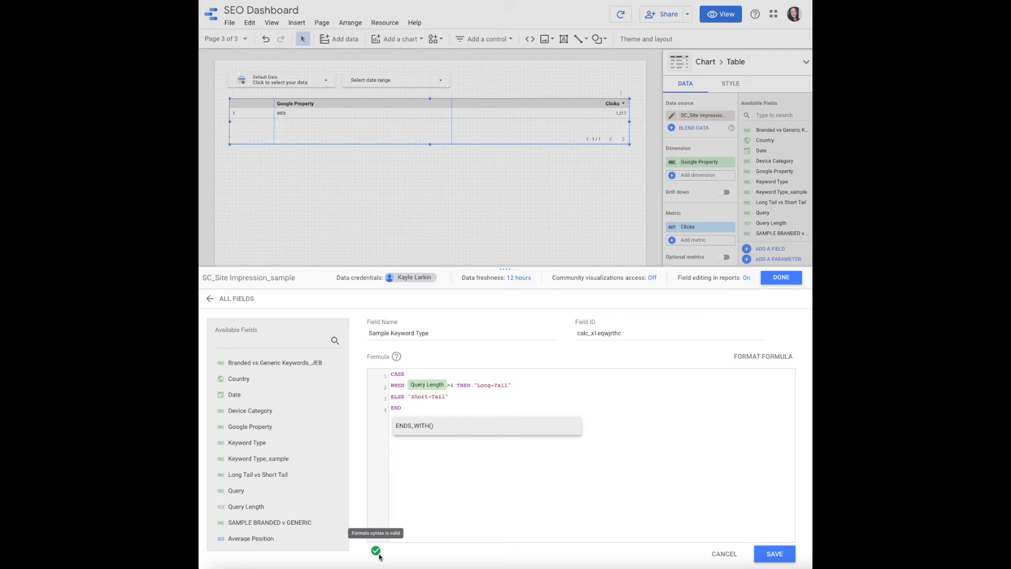
click(785, 557)
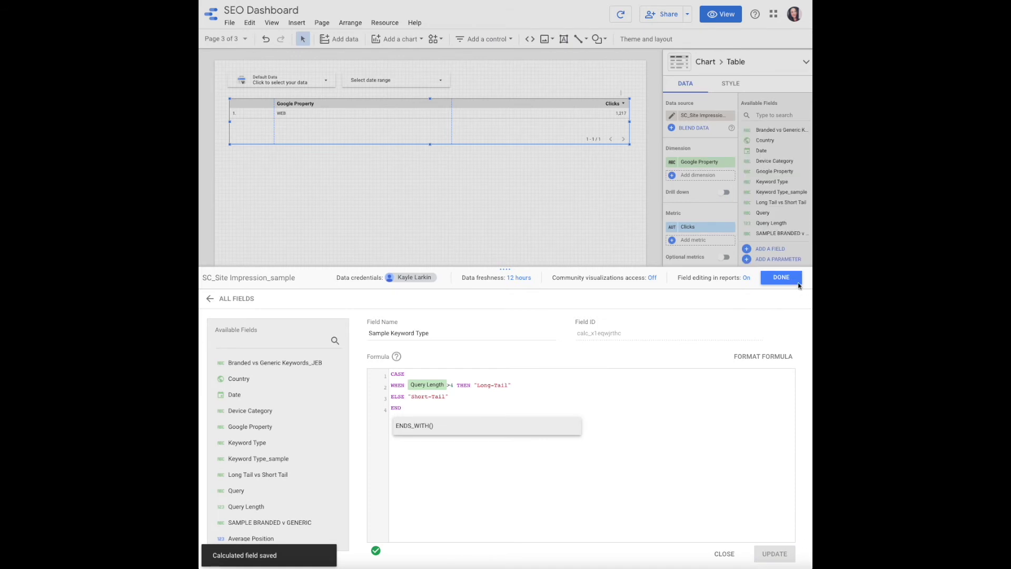
Change the table's dimension to Sample Keyword Type.
click(781, 277)
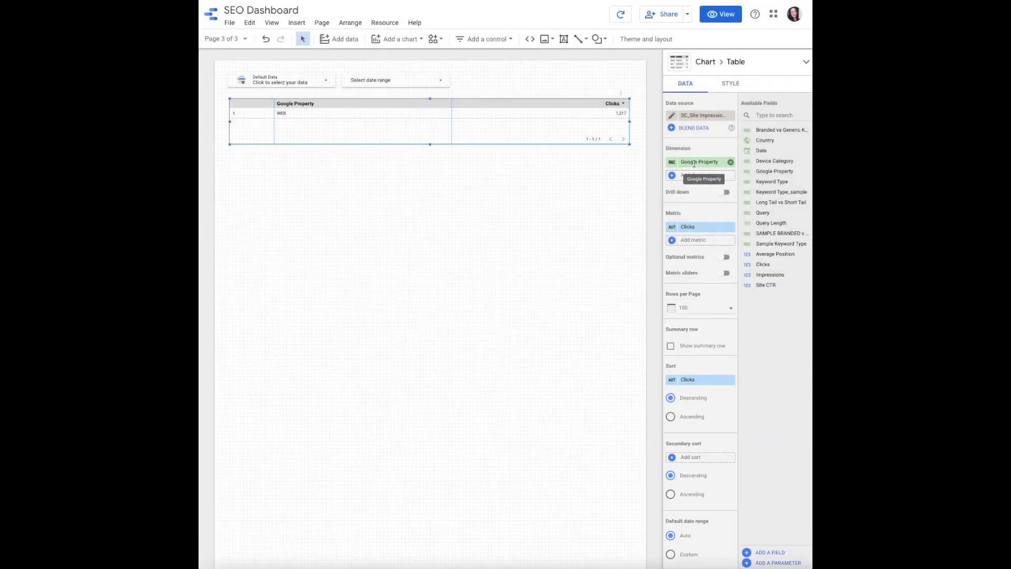
click(695, 164)
text(sample)
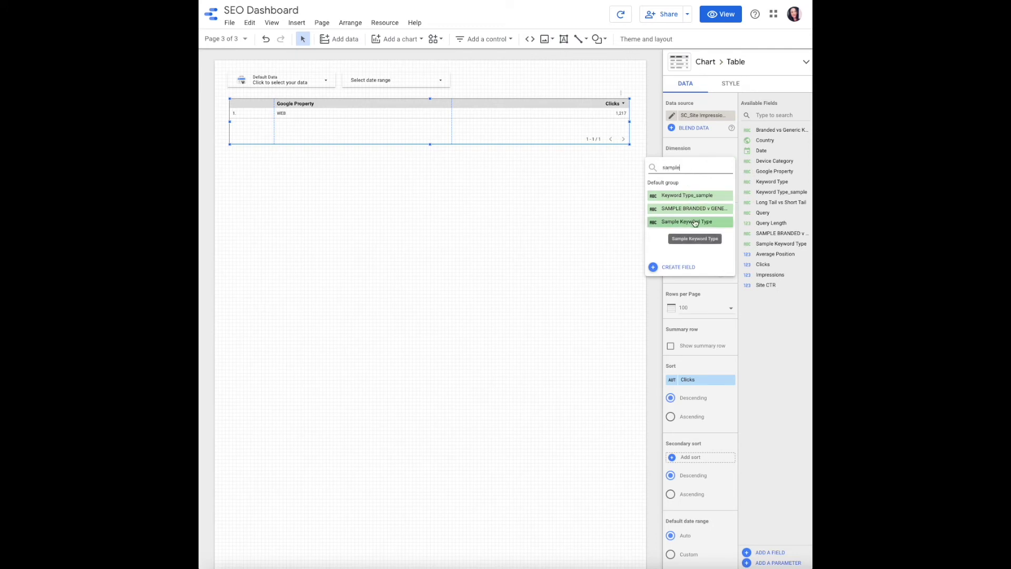
click(689, 222)
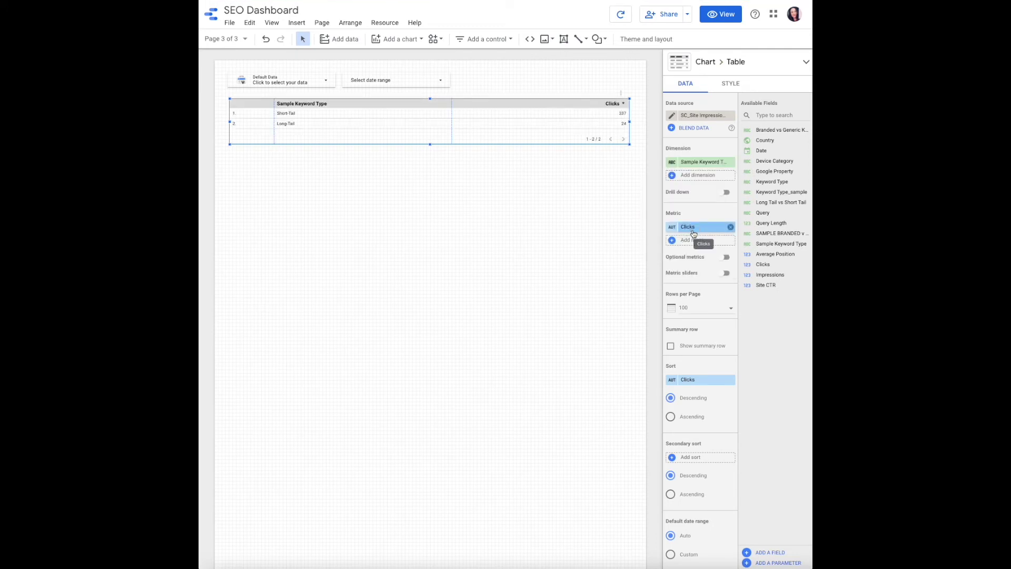
Replace the Clicks metric with Query, renamed Unique Queries.
click(692, 228)
text(que)
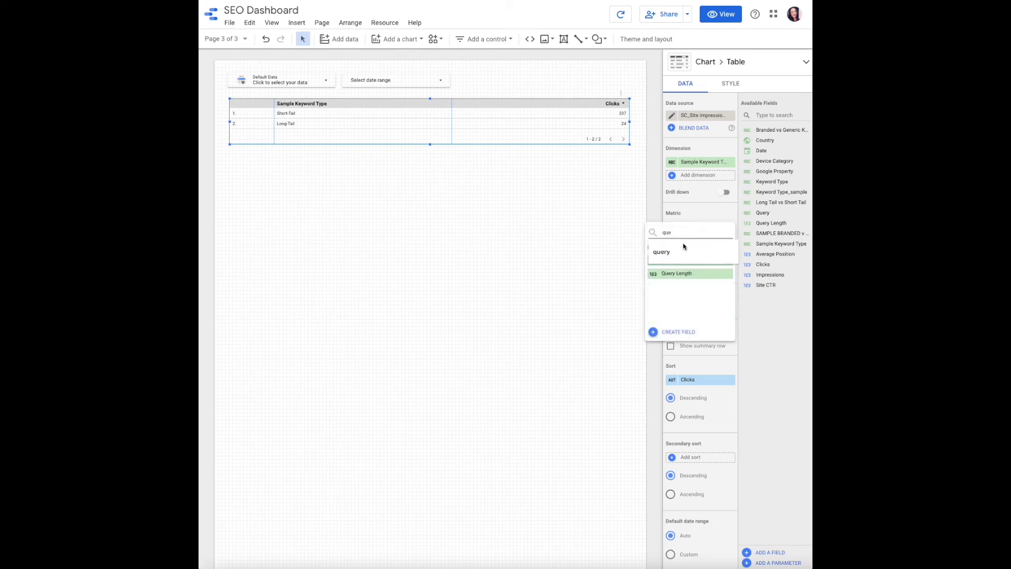
click(679, 260)
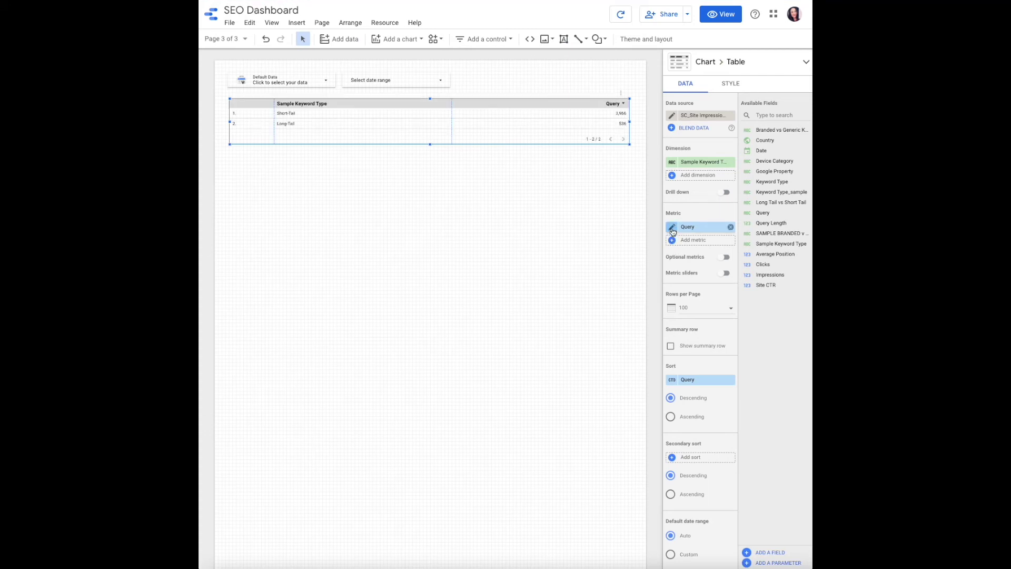
click(673, 230)
text(Unique )
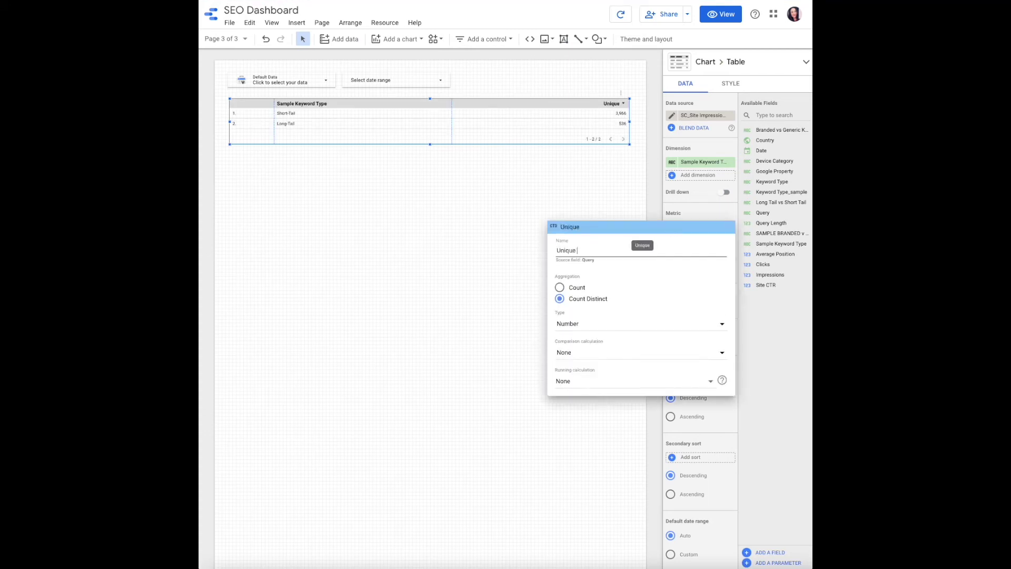
text(Queries)
key(Escape)
Add Impressions and Clicks as metric columns.
click(693, 241)
text(Impress)
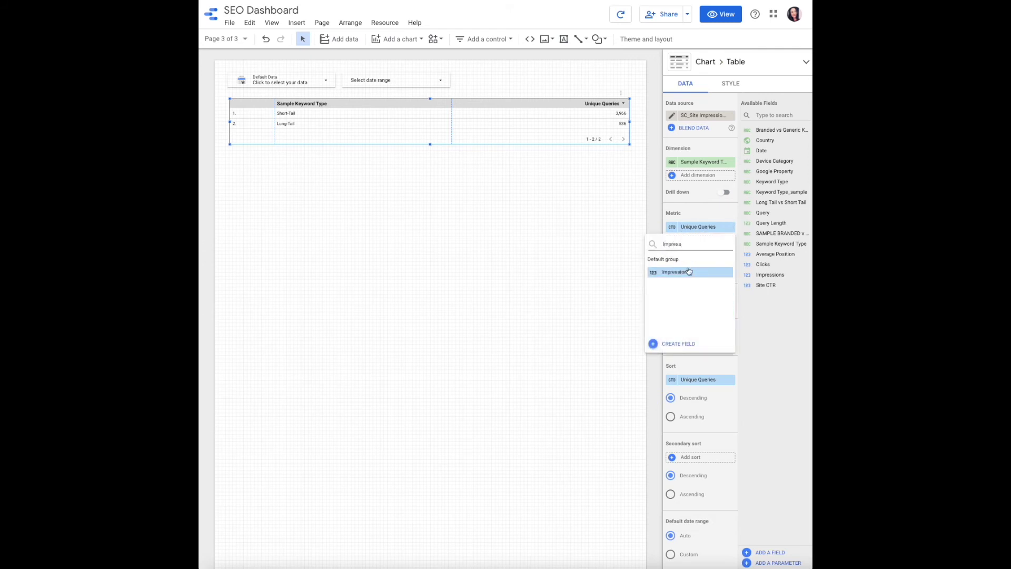
click(688, 271)
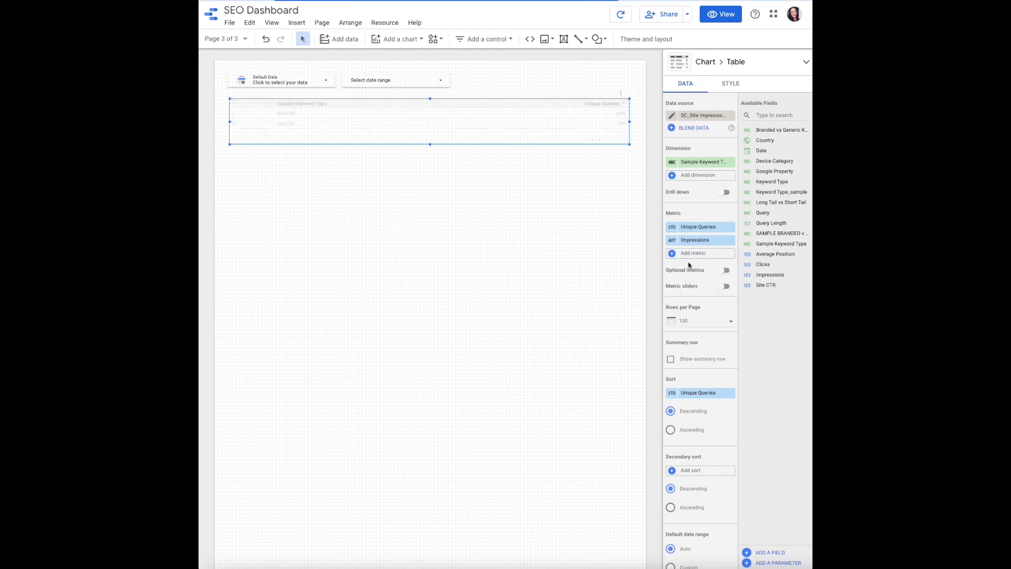
click(691, 253)
text(Clicks)
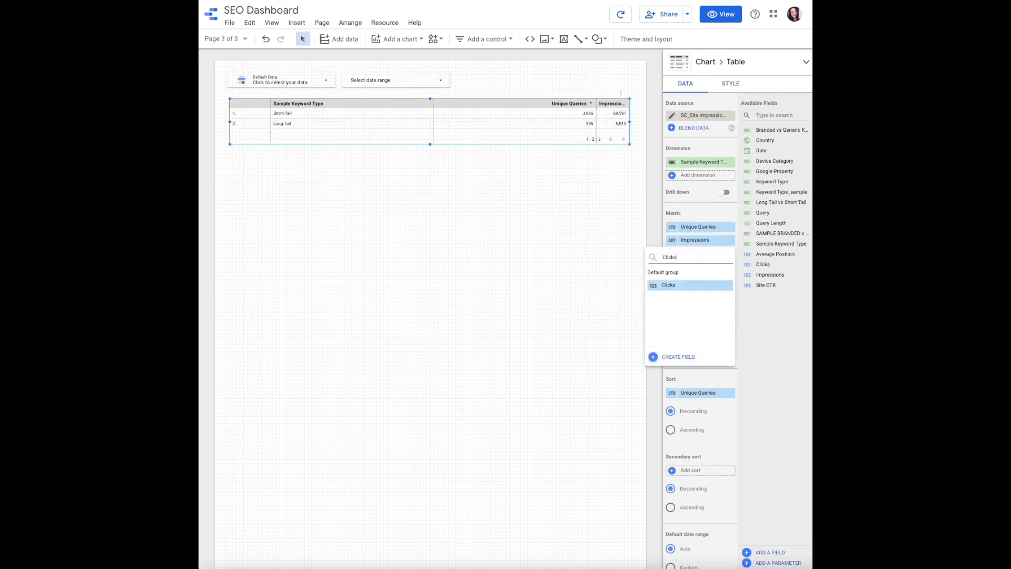
click(680, 285)
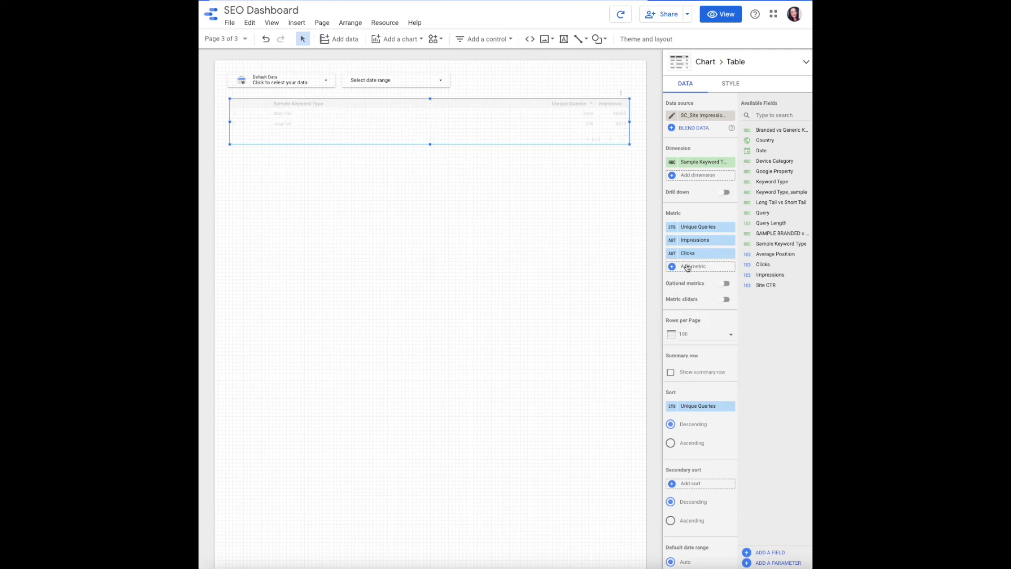
Add Site CTR as a metric column, renamed CTR.
click(688, 267)
text(CTR)
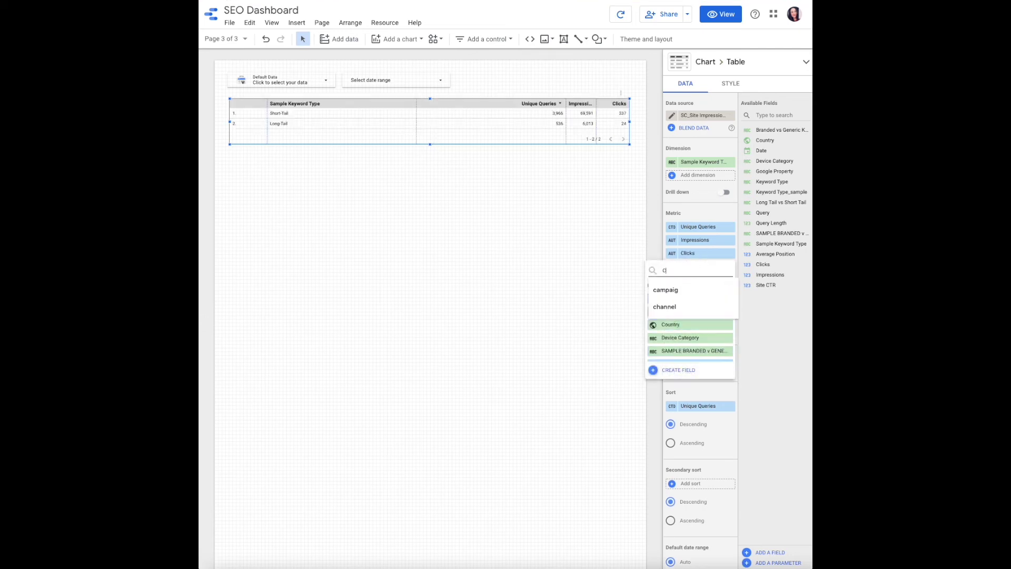
click(681, 298)
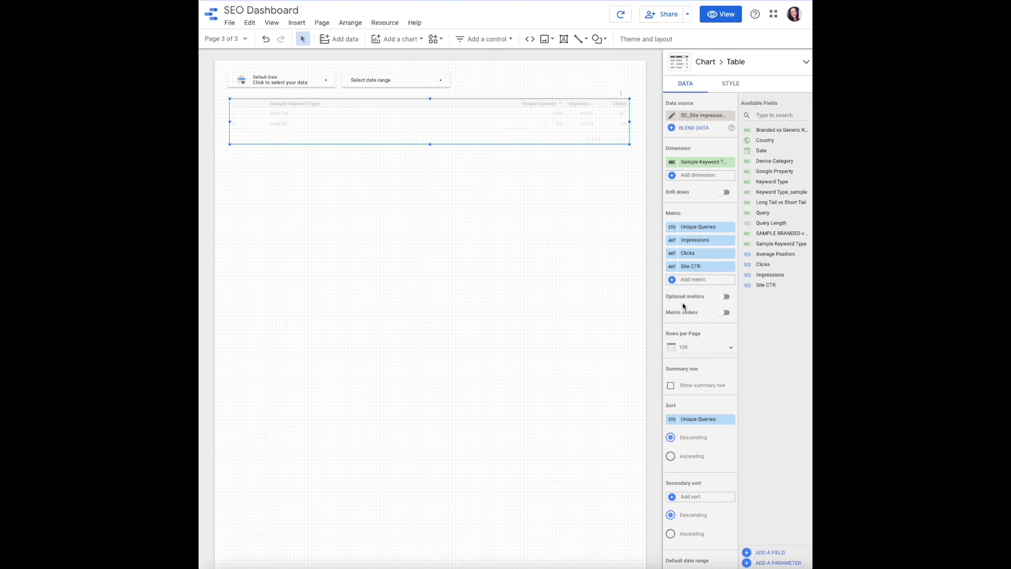
click(683, 268)
text(CTR)
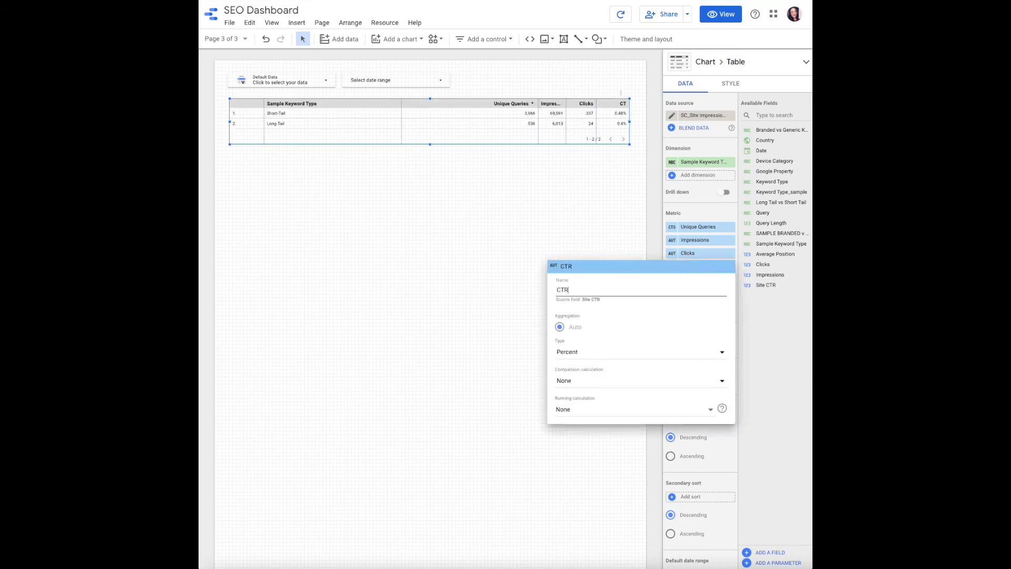
key(Return)
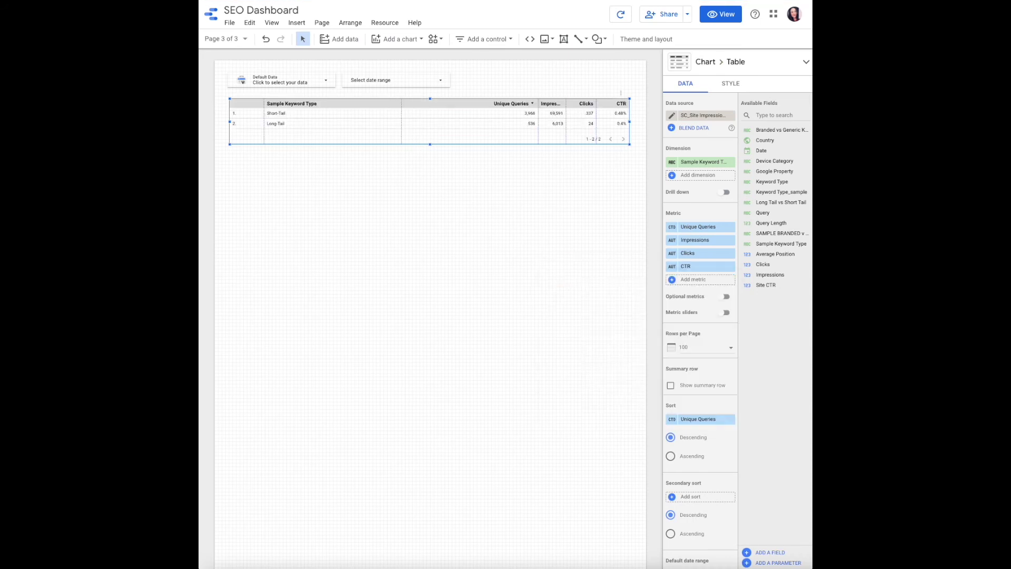
Add Average Position as a metric column, renamed Position.
click(672, 281)
text(Positi)
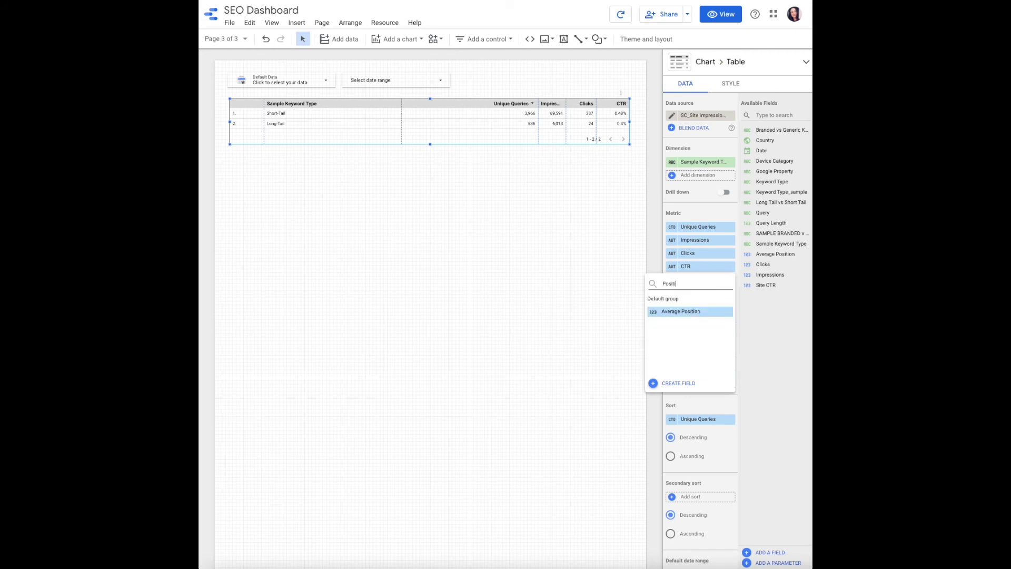
click(681, 311)
click(672, 281)
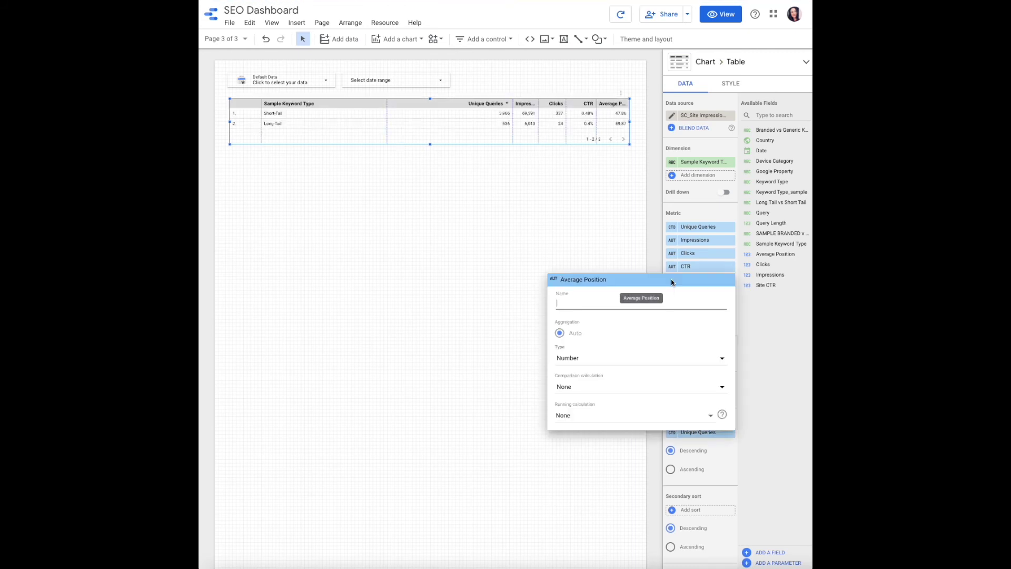
text(Position)
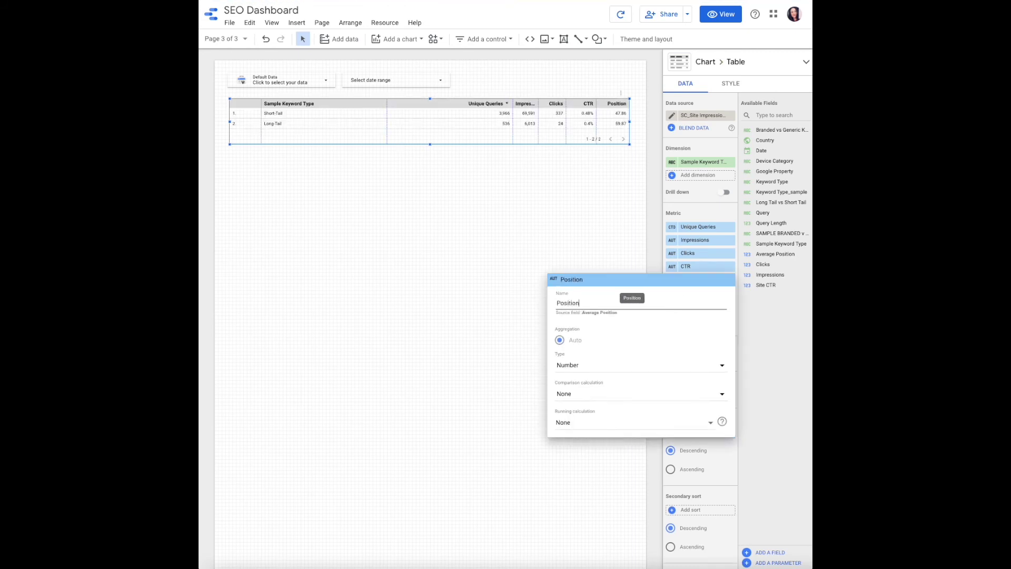
key(Return)
Sort the table by Clicks in descending order instead of Unique Queries.
click(699, 432)
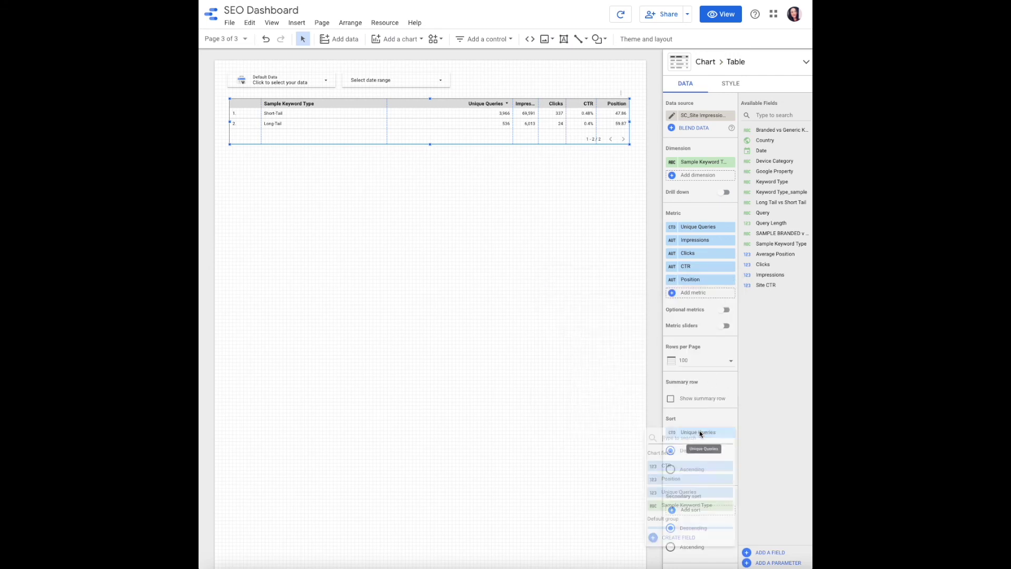
text(Clicks)
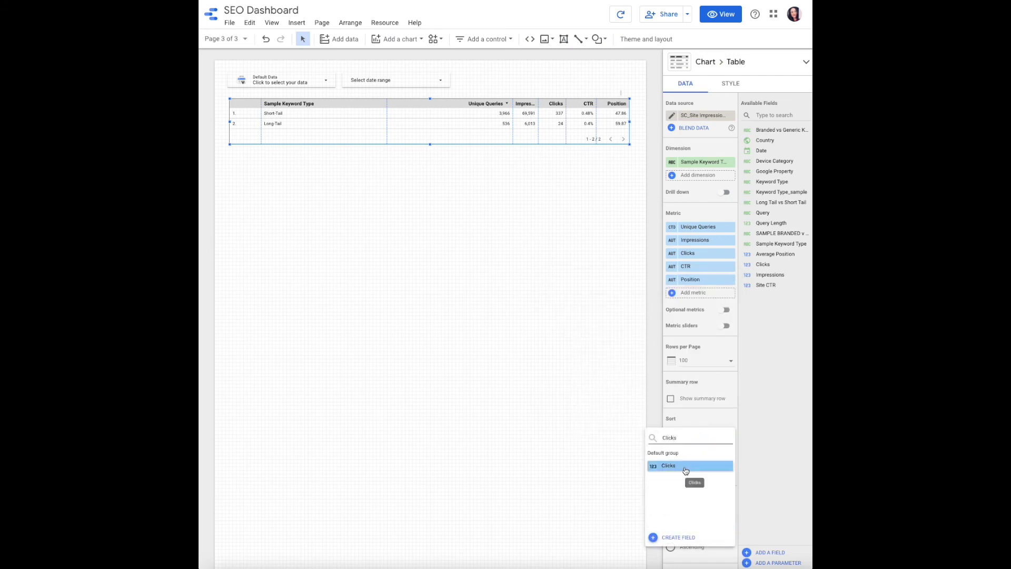
click(688, 465)
scroll(686, 467, down, 3)
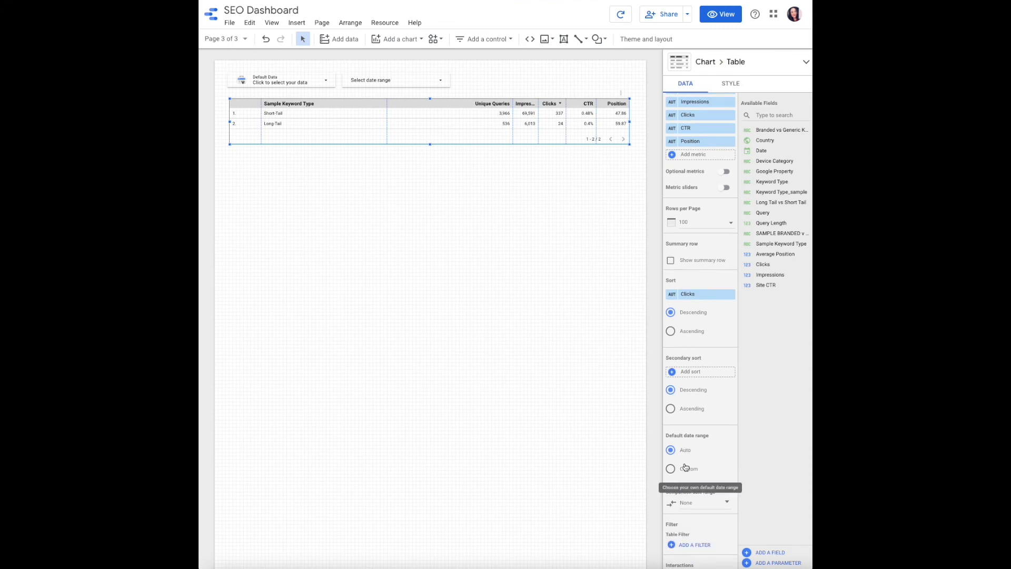